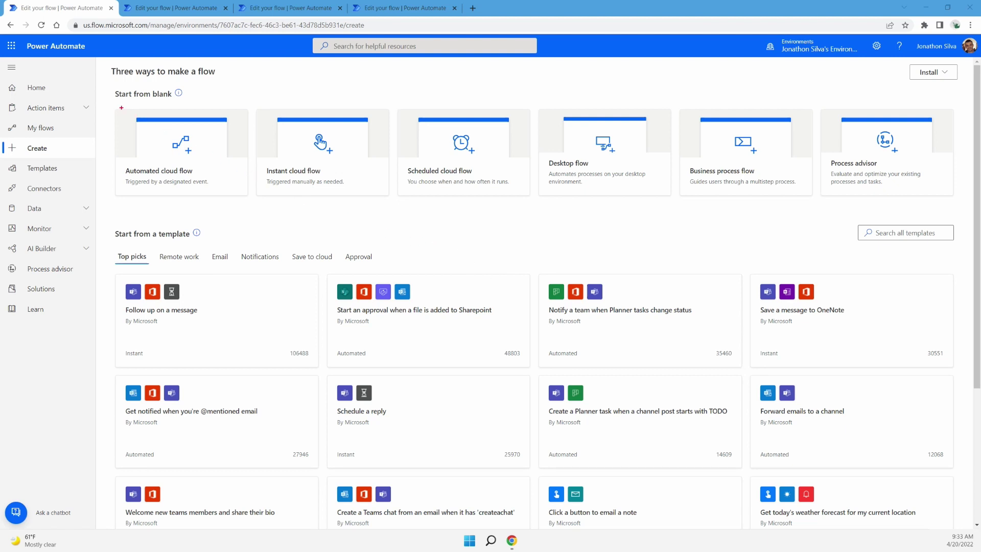
mouse_move(109, 104)
left_mouse_down()
mouse_move(405, 185)
mouse_move(537, 203)
left_mouse_up()
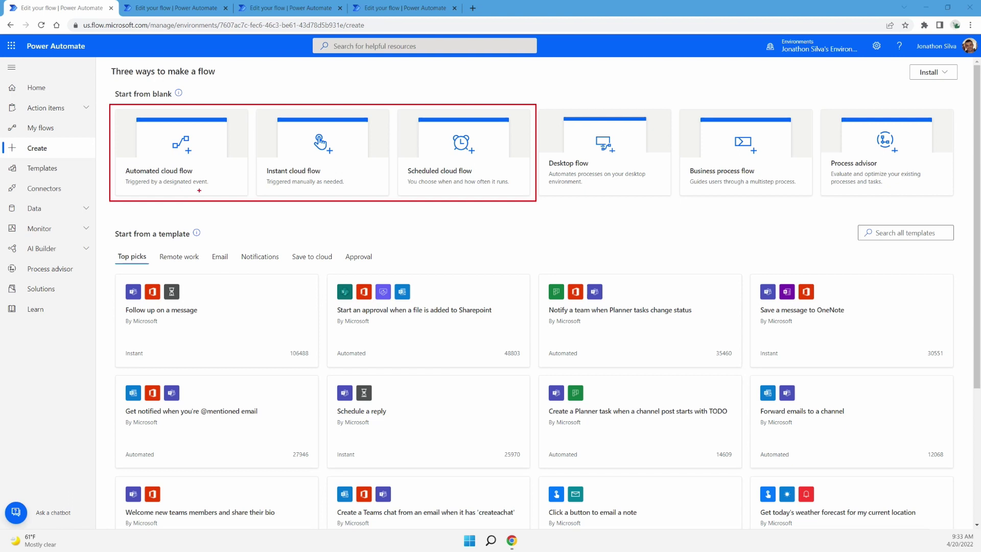
left_click_drag(200, 191, 212, 212)
type("tevenmt")
key("BackSpace")
key("BackSpace")
type("t")
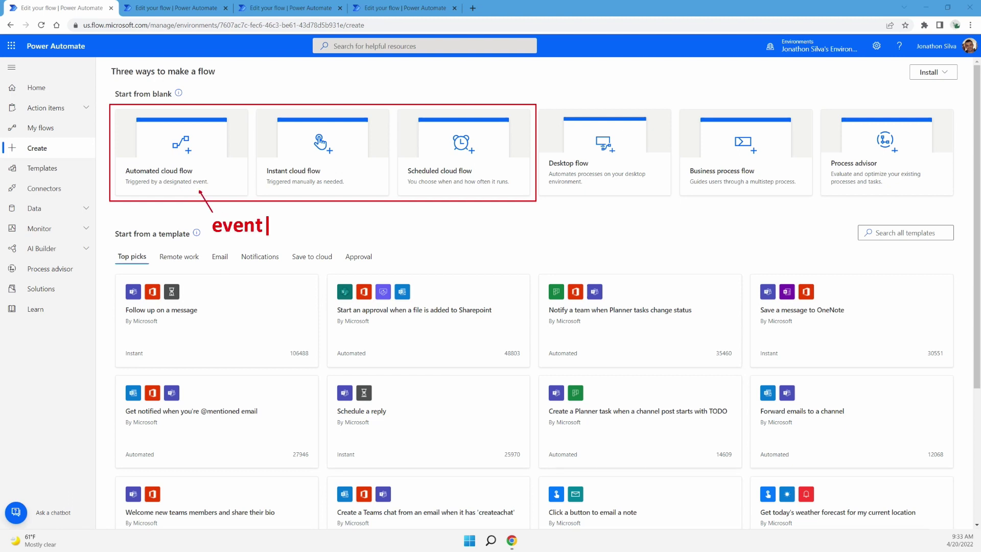
left_click(319, 199)
left_click_drag(312, 189, 329, 213)
key("t")
type("manual")
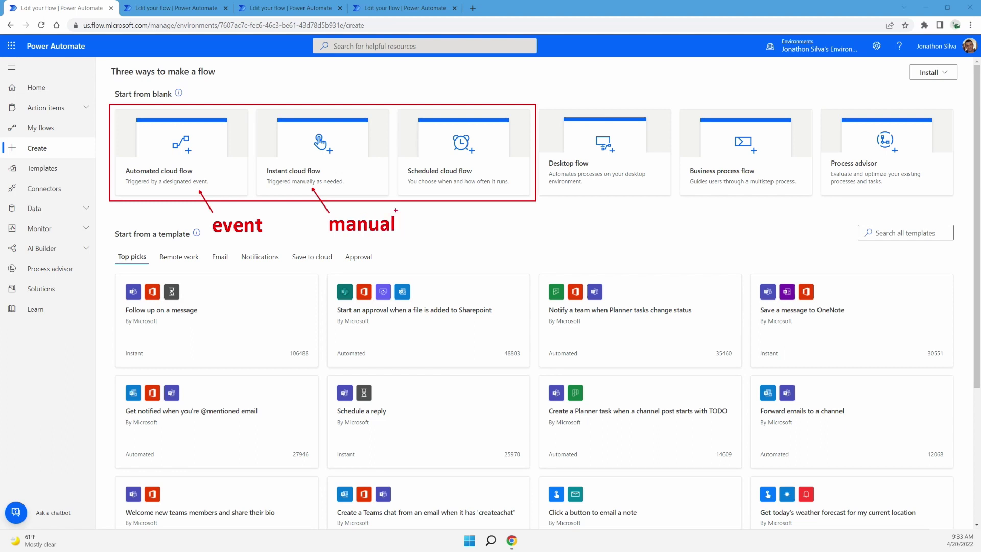
left_click_drag(456, 192, 469, 216)
left_click(471, 231)
type("recurrence")
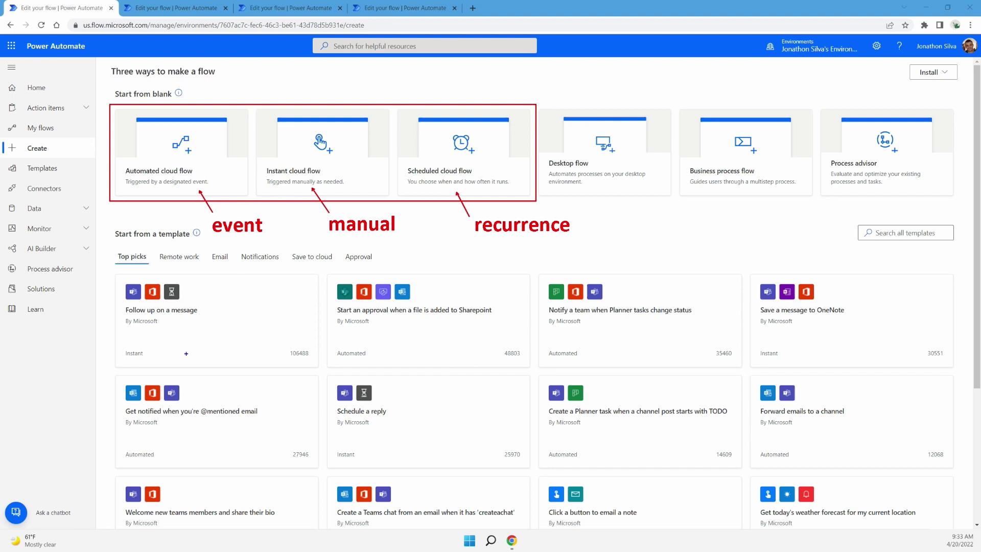
left_click_drag(118, 343, 153, 362)
left_click_drag(334, 345, 377, 361)
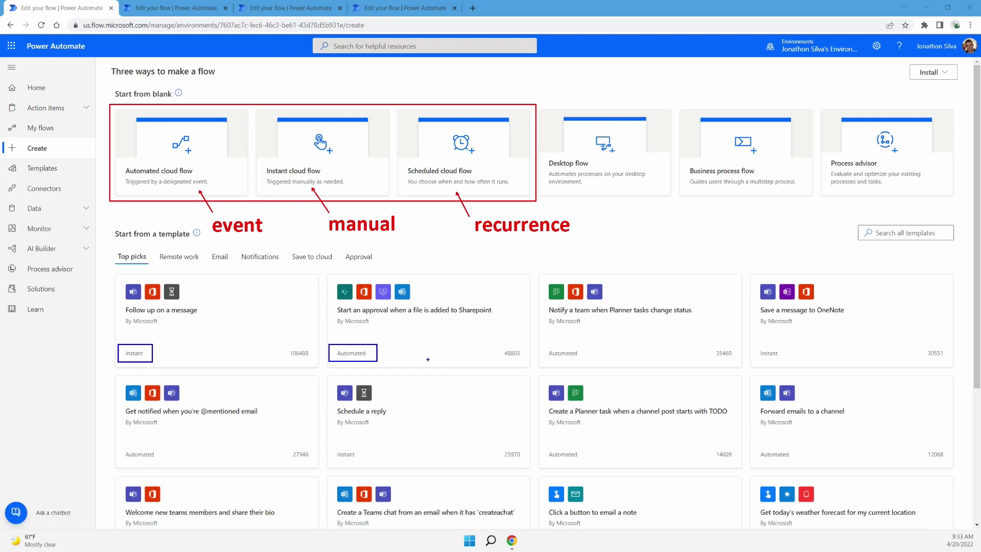
key("Escape")
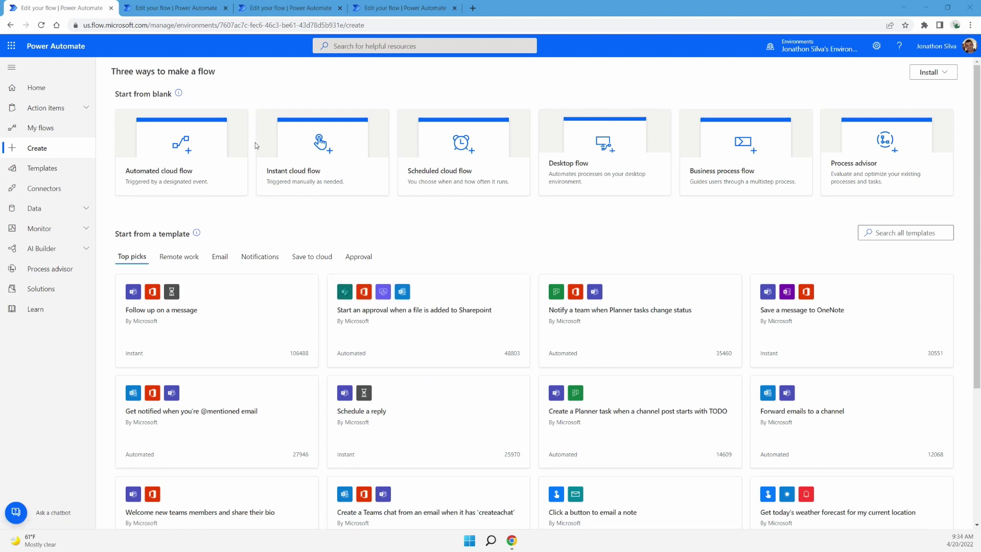
- Switch to the Event Trigger Example flow, with its On new email trigger and attachment loop
left_click(169, 9)
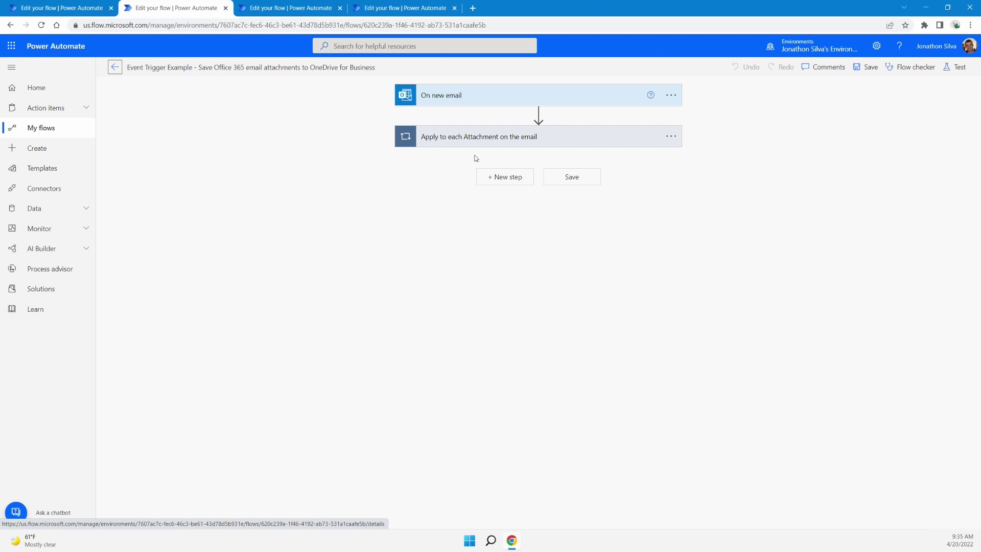
- Expand the On new email, Apply to each, Create file and Condition cards to inspect their settings
left_click(514, 95)
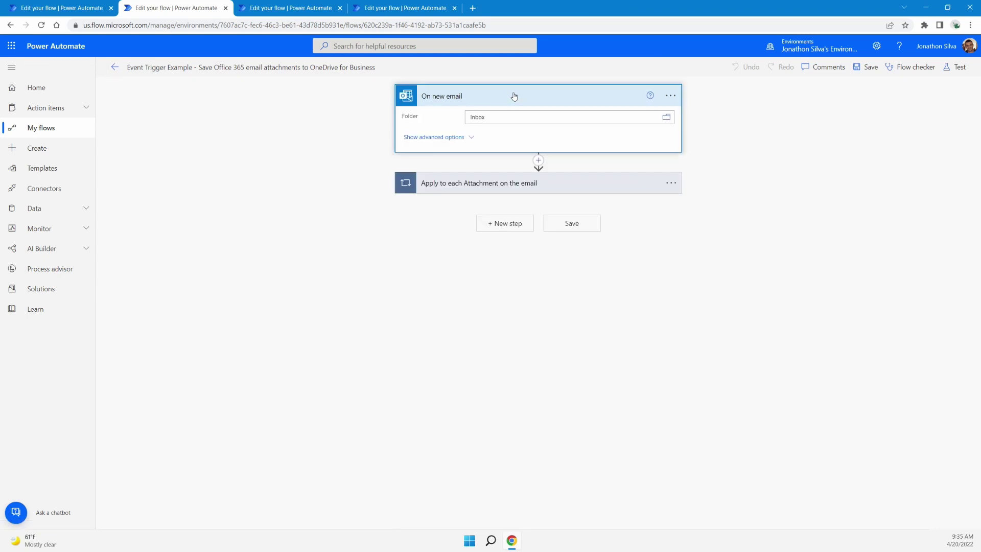
left_click(557, 193)
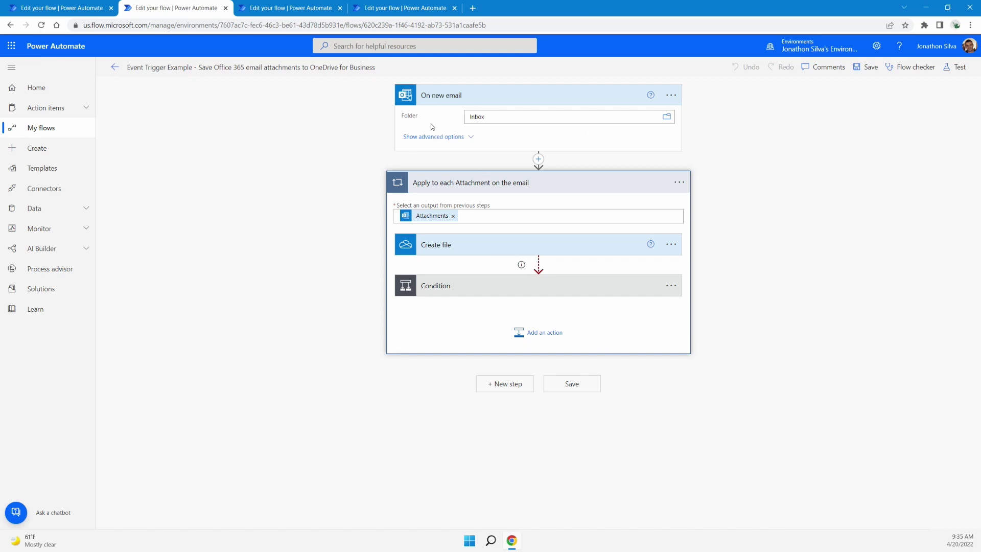
left_click(509, 250)
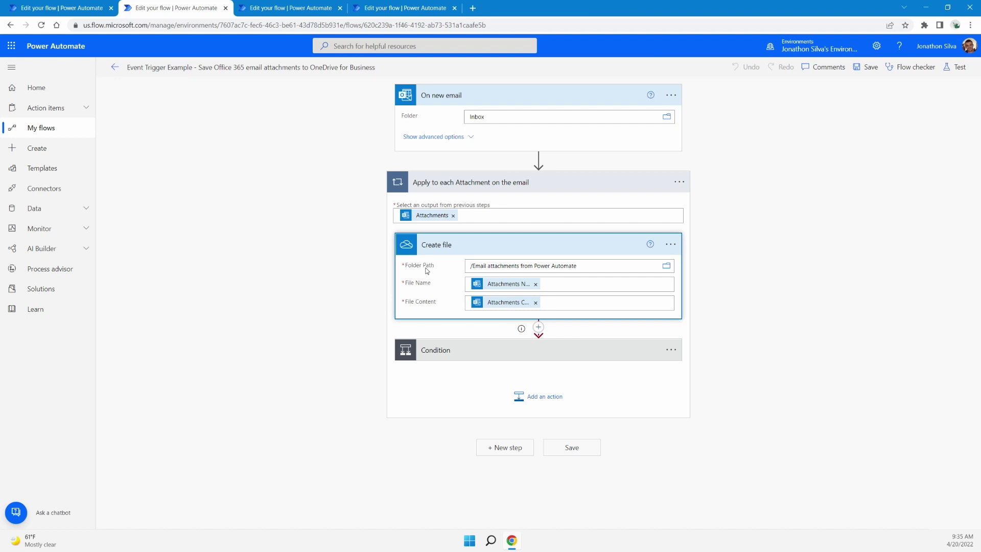
left_click_drag(583, 267, 461, 271)
left_click(792, 241)
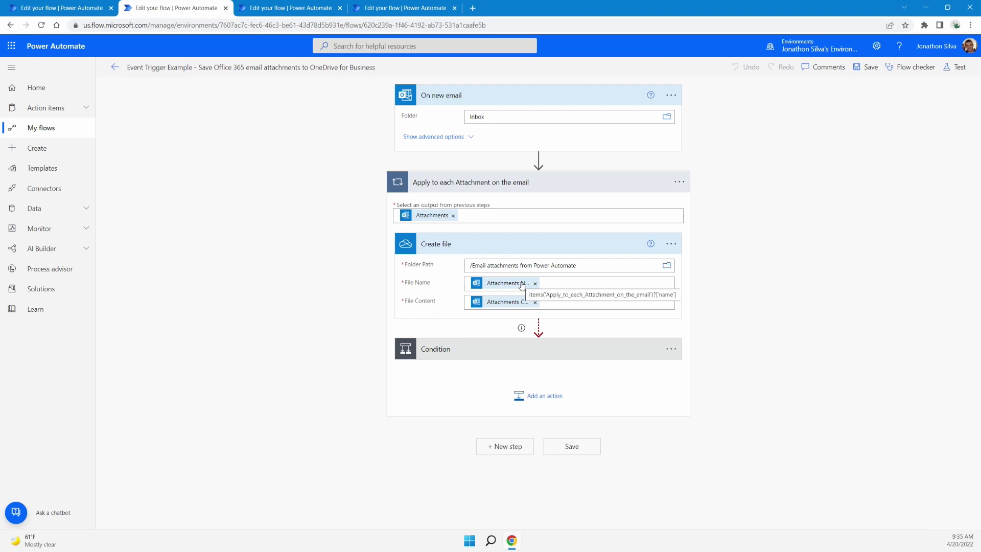
left_click(561, 352)
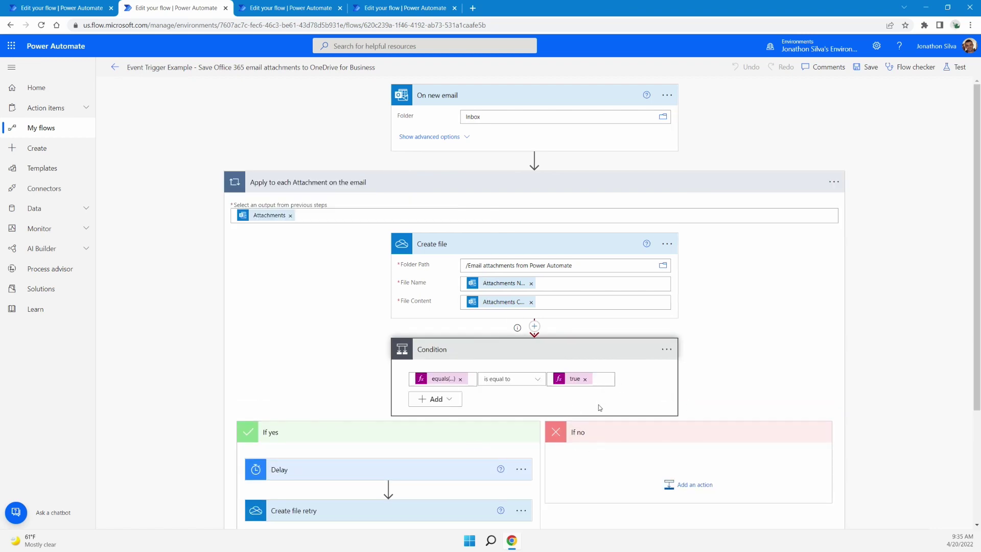
left_click(568, 354)
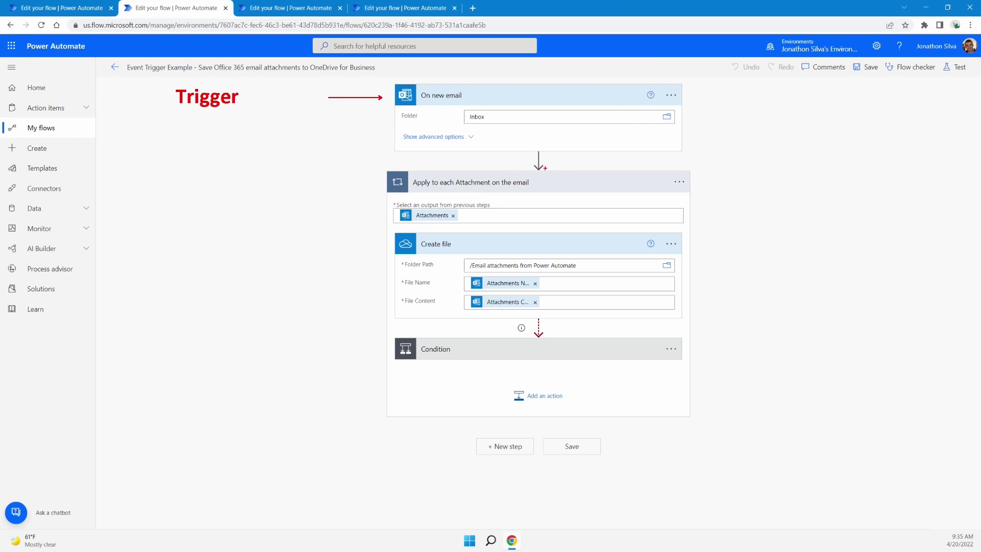
left_click_drag(379, 167, 704, 419)
type("t")
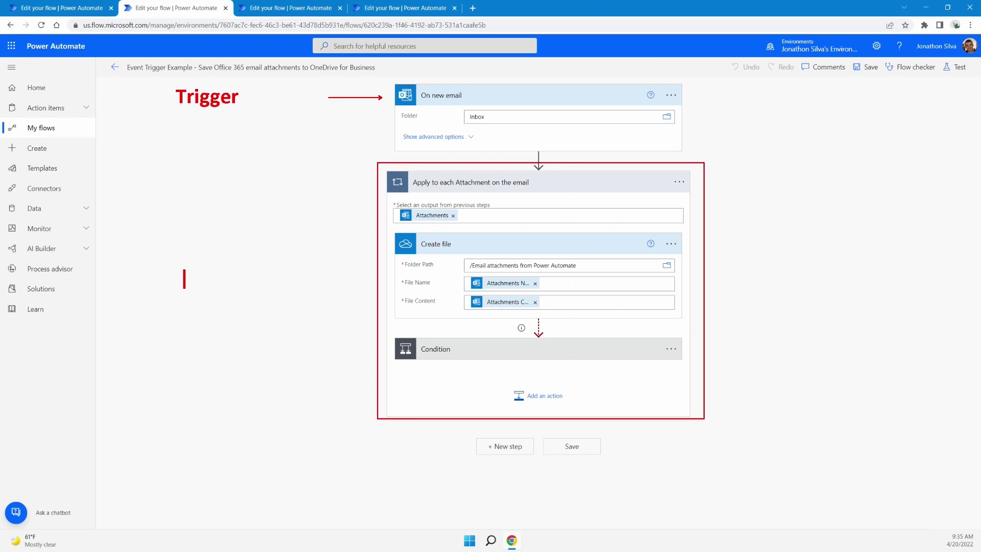
type("Actions")
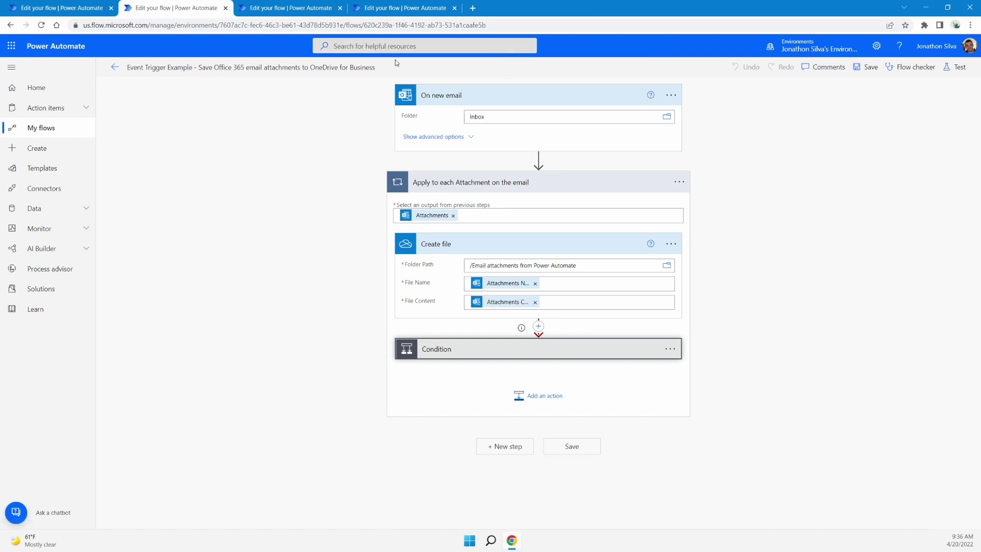
- Bring up the Manual Trigger Example flow with its Delay and push notification steps
left_click(300, 11)
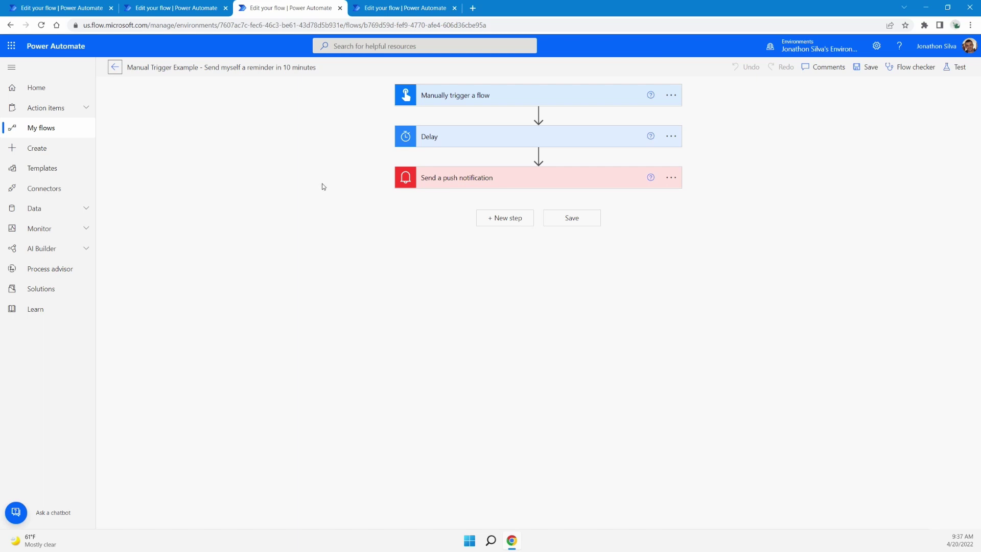
- Expand Manually trigger a flow and preview its user input types, such as Text, Number and Date
left_click(519, 96)
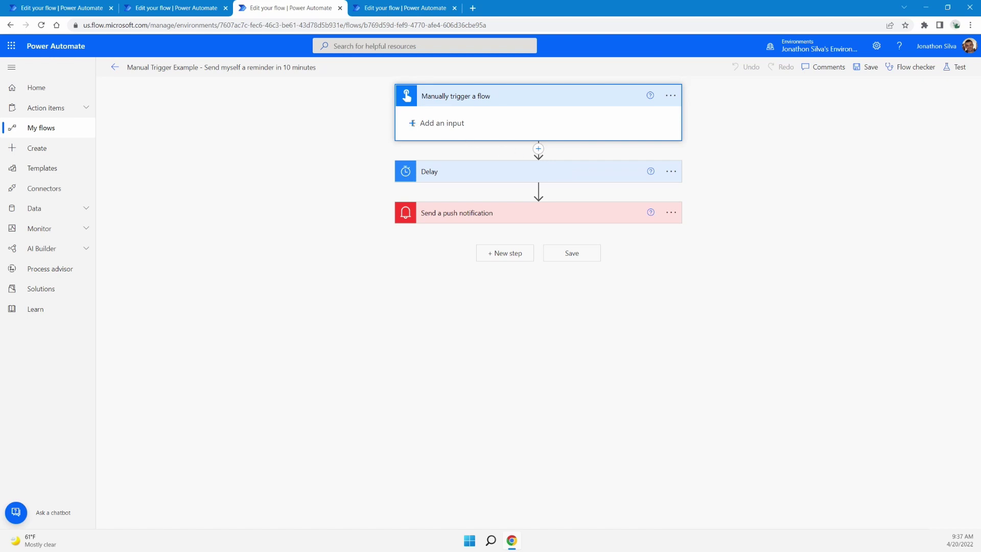
left_click(416, 123)
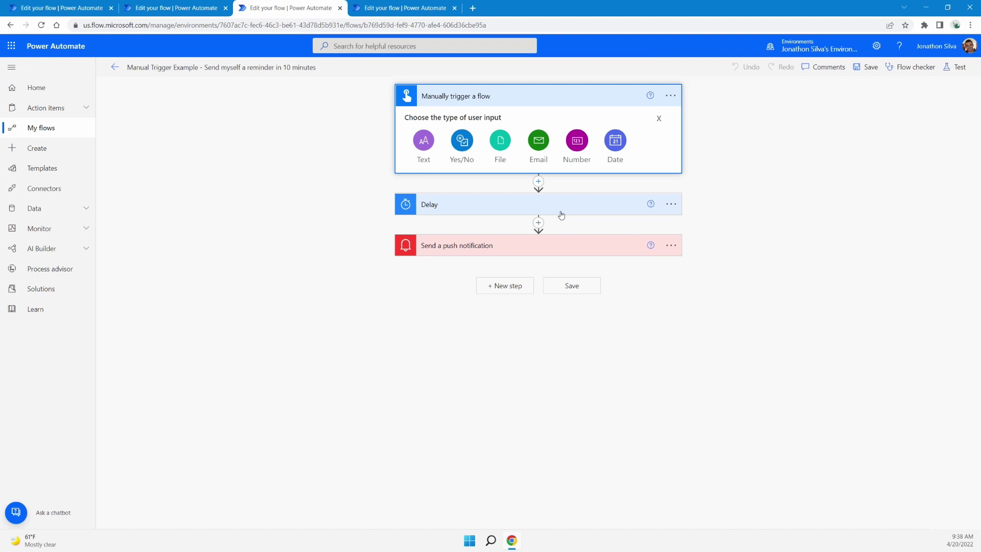
left_click(659, 119)
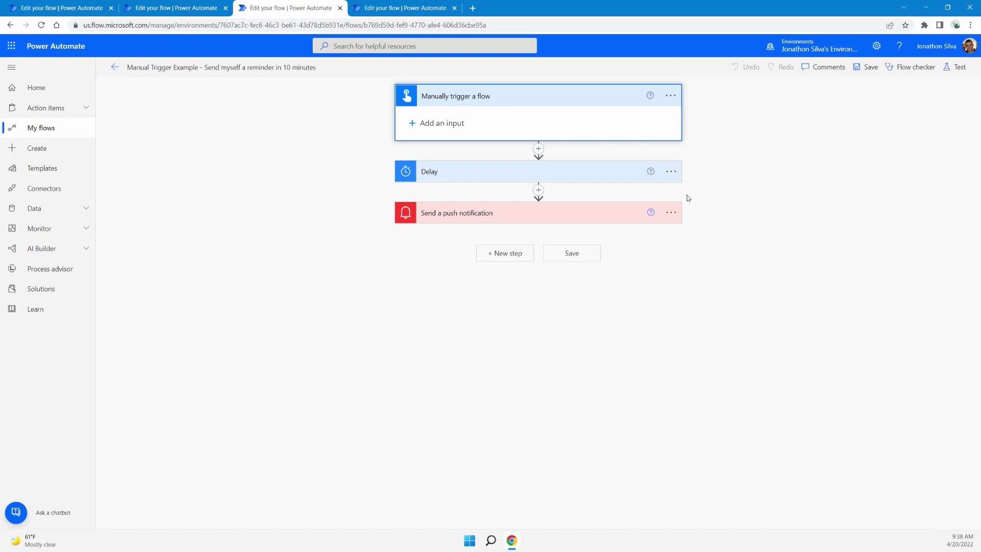
- Expand the Delay step, keeping 10 Minute, and the push notification 'Reminder by Power Automate'
left_click(565, 173)
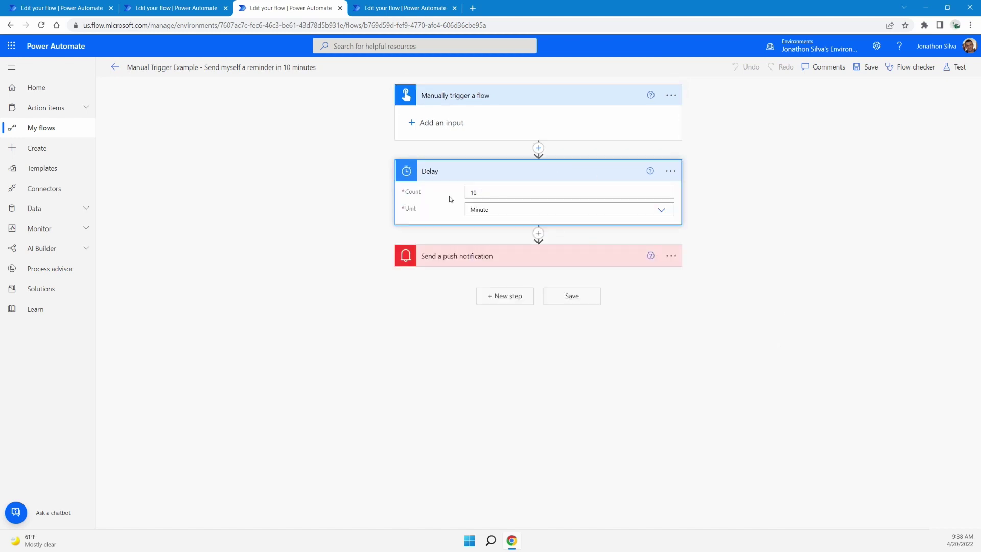
left_click(667, 215)
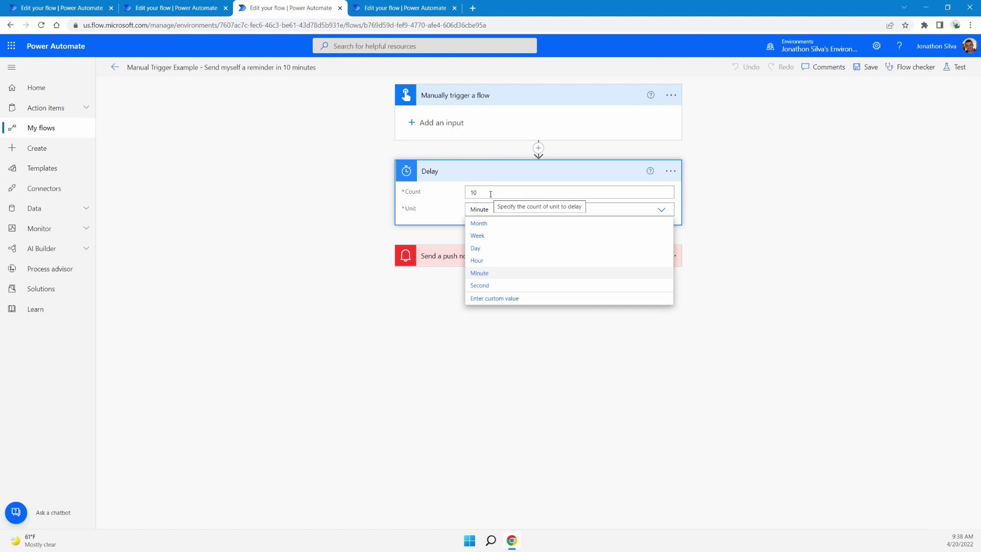
left_click(795, 208)
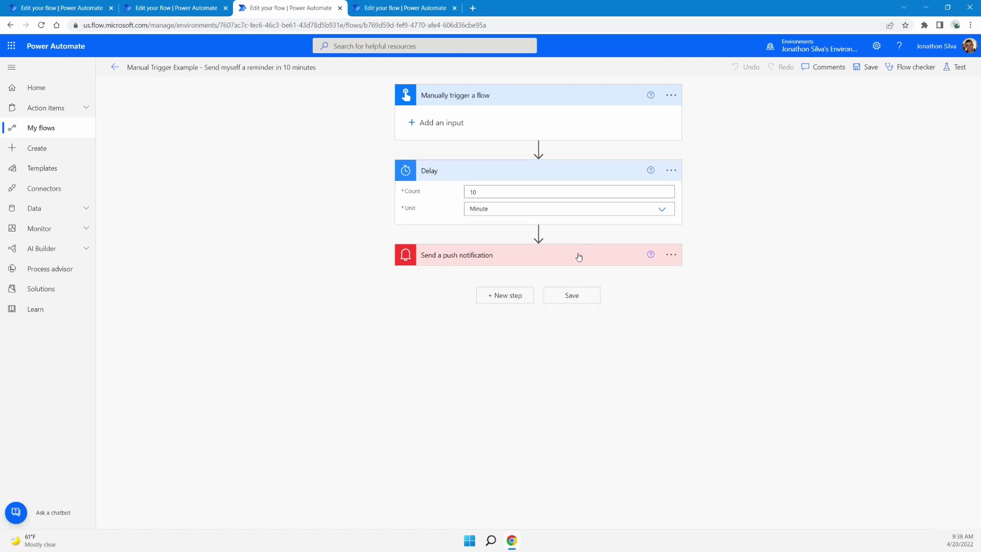
left_click(579, 257)
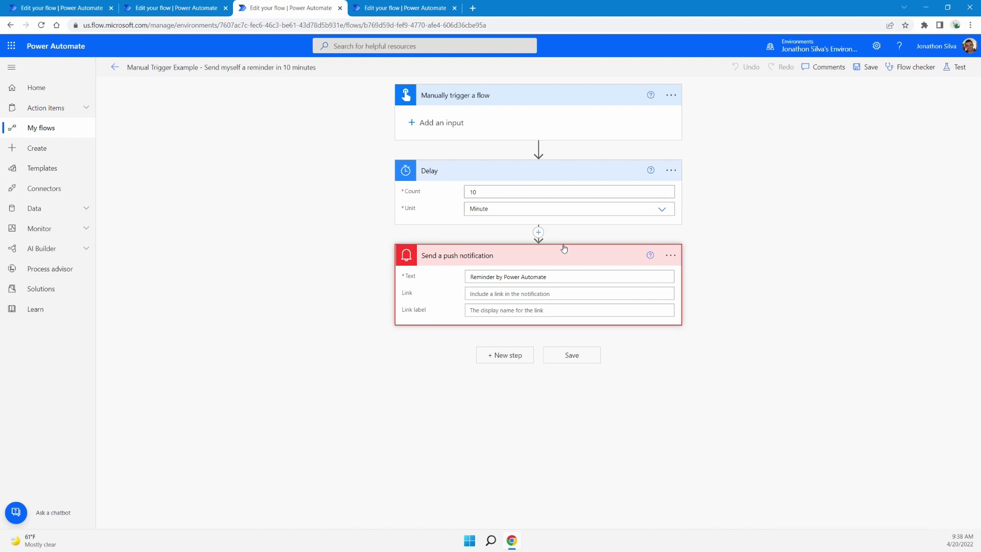
mouse_move(380, 75)
left_mouse_down()
mouse_move(423, 97)
mouse_move(692, 148)
left_mouse_up()
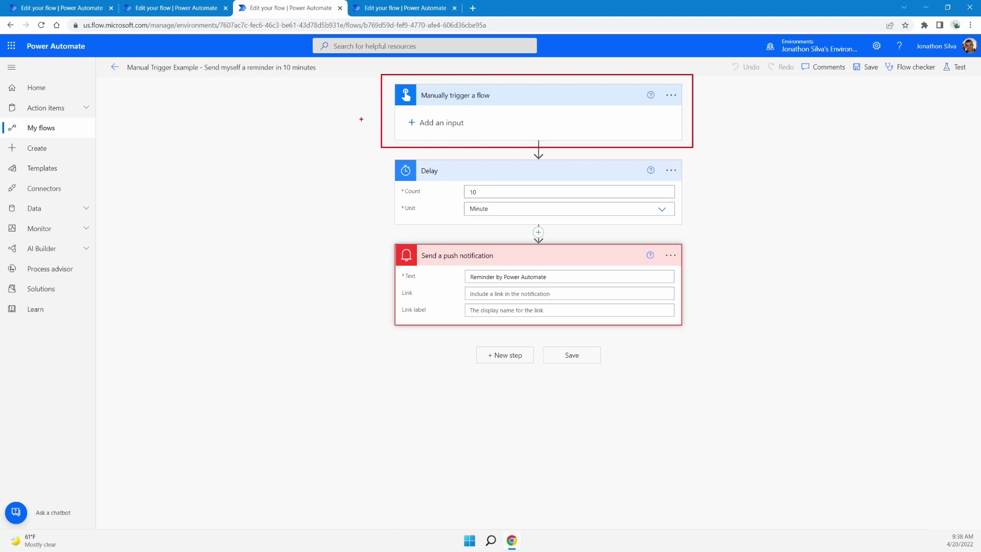
left_click_drag(368, 111, 340, 110)
type("t")
type("Trigger")
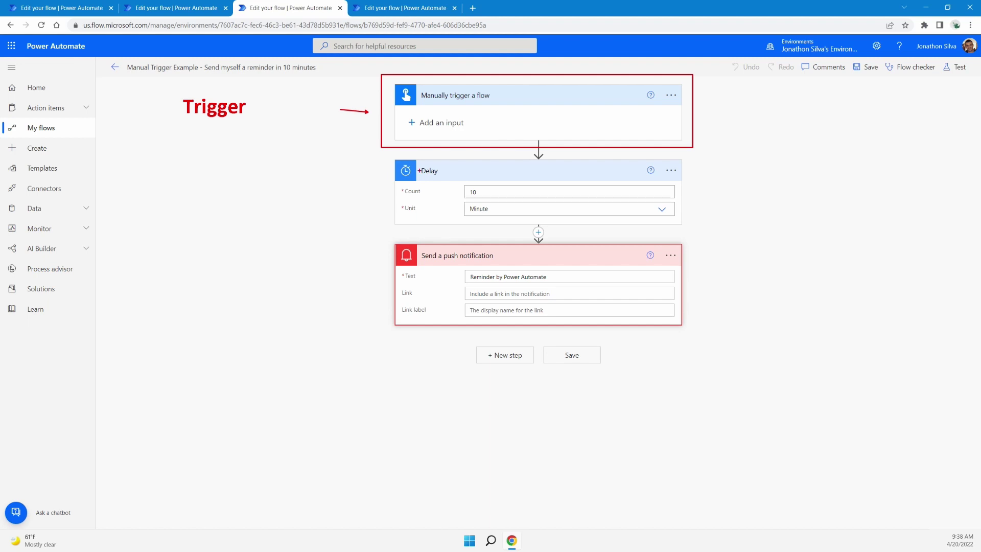
mouse_move(387, 152)
left_mouse_down()
mouse_move(443, 206)
mouse_move(659, 300)
mouse_move(690, 319)
mouse_move(691, 330)
left_mouse_up()
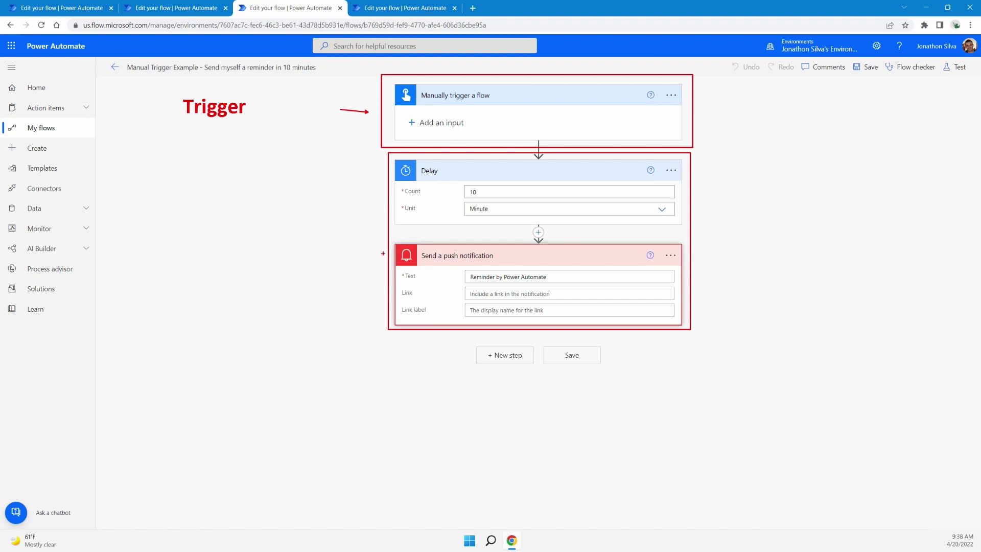
left_click_drag(359, 244, 377, 245)
left_click(207, 242)
type("Action")
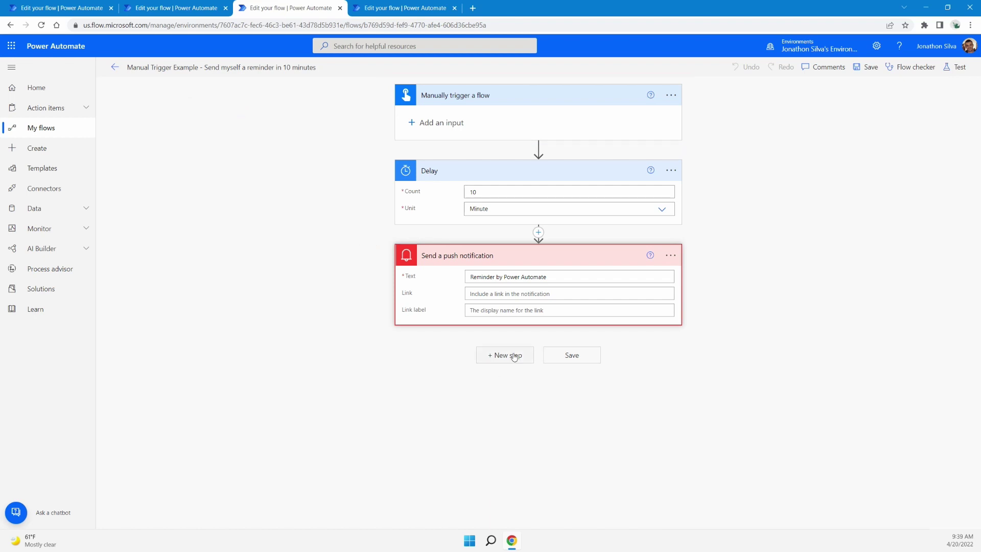
left_click(393, 7)
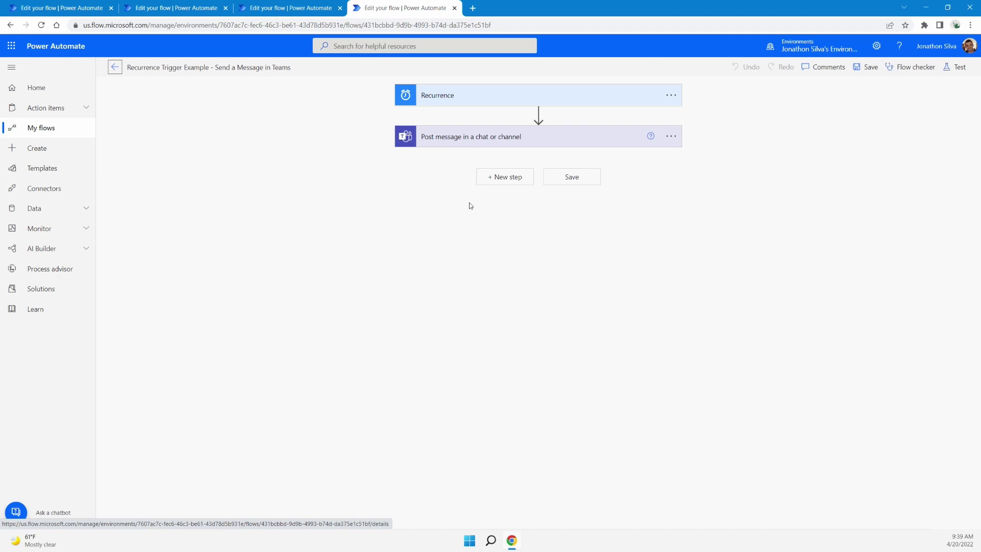
left_click(484, 102)
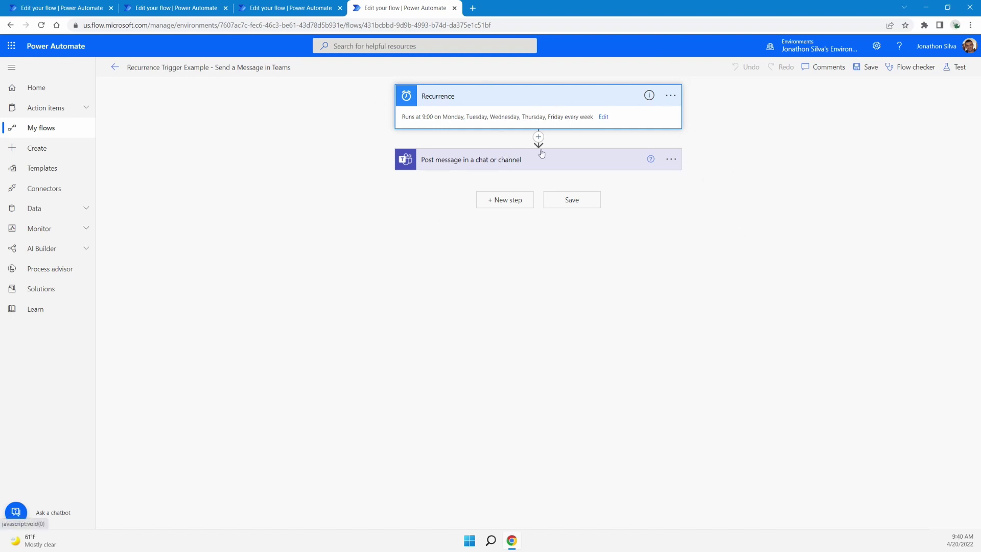
- Open the Recurrence schedule, keep Week frequency, and show advanced options including the Eastern Time zone
left_click(603, 118)
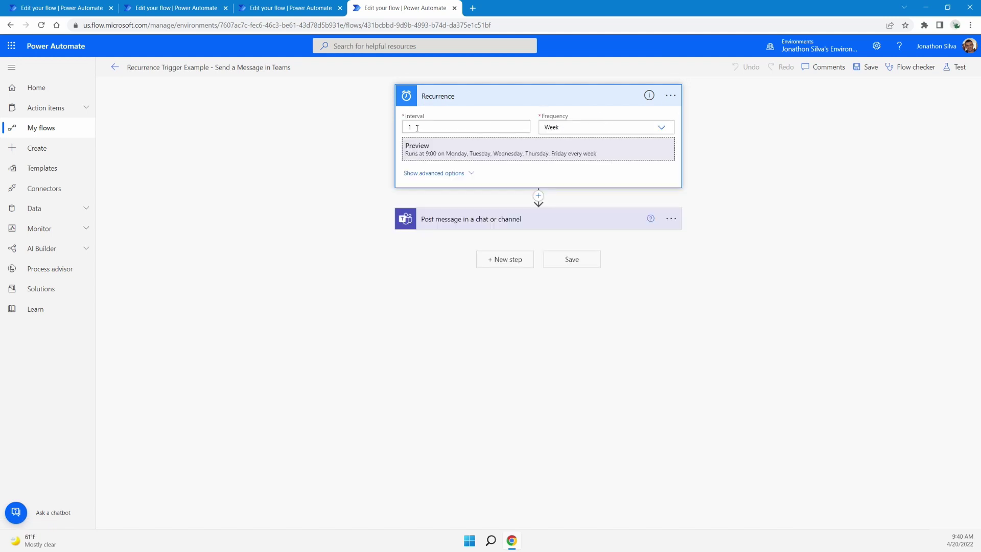
left_click(661, 129)
left_click(504, 178)
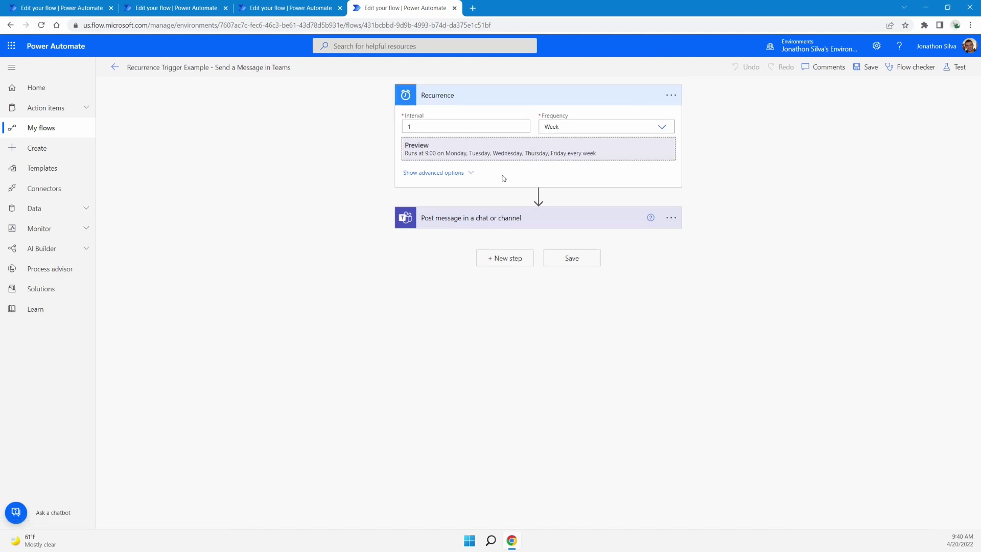
left_click(470, 173)
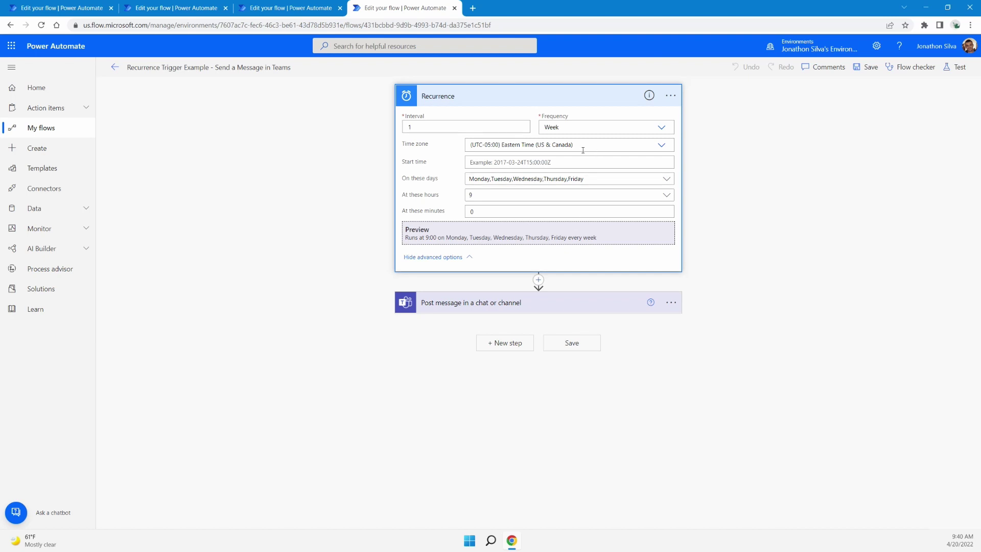
left_click(662, 147)
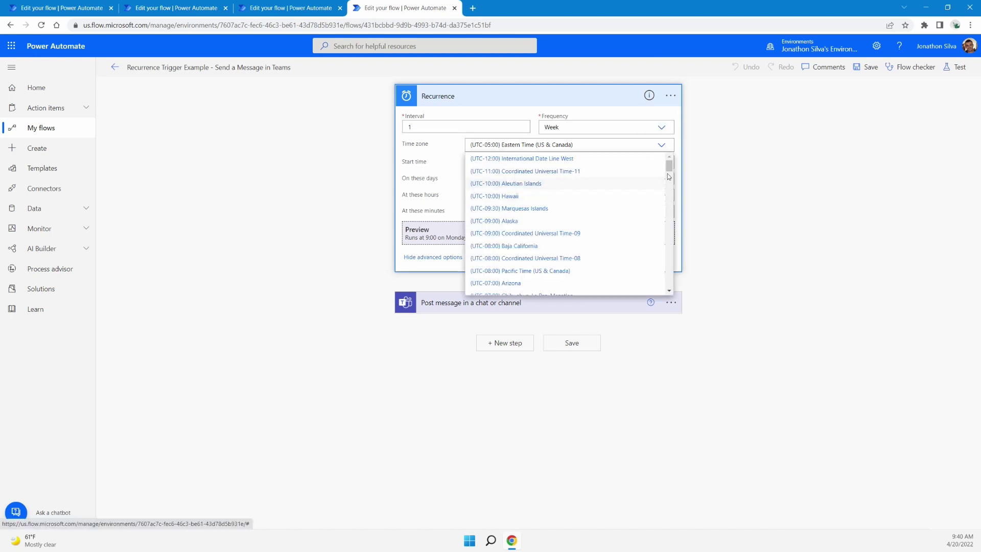
left_click_drag(669, 166, 671, 213)
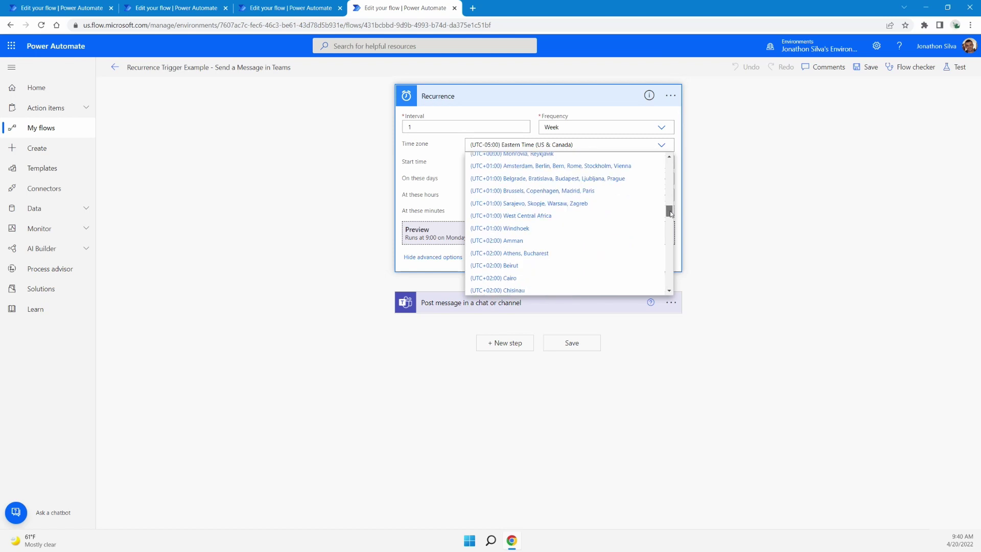
- Keep Eastern Time and limit the run days to Monday, Wednesday and Friday
left_click(685, 192)
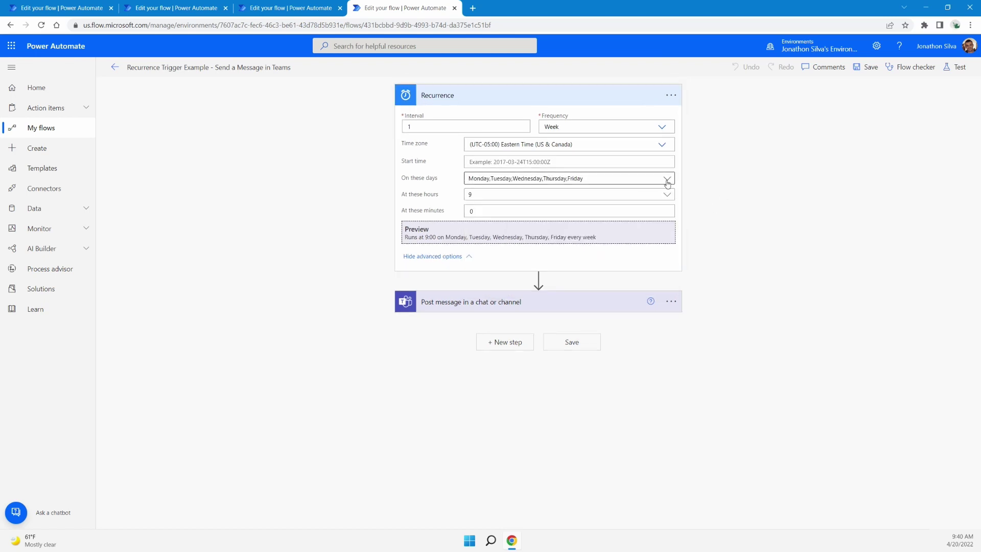
left_click(667, 180)
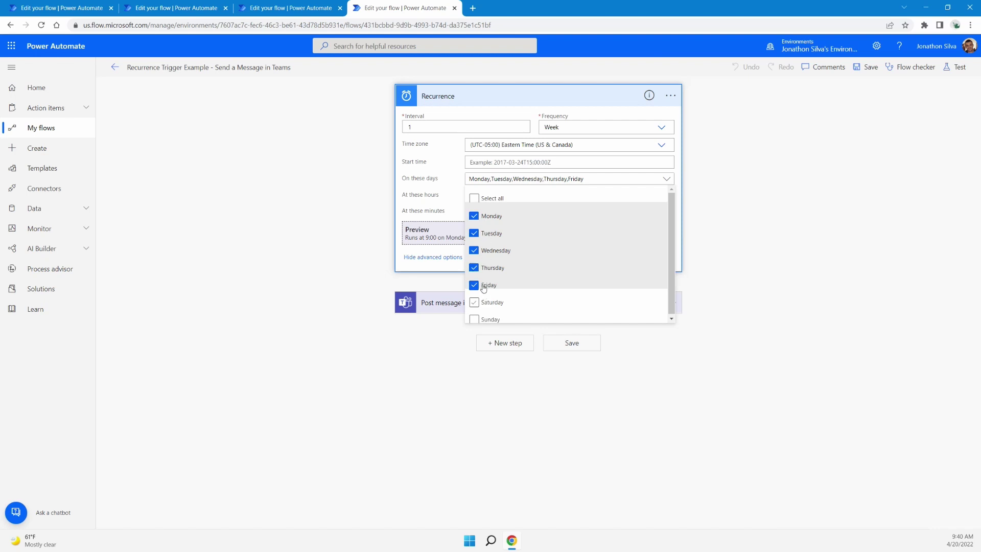
left_click(480, 233)
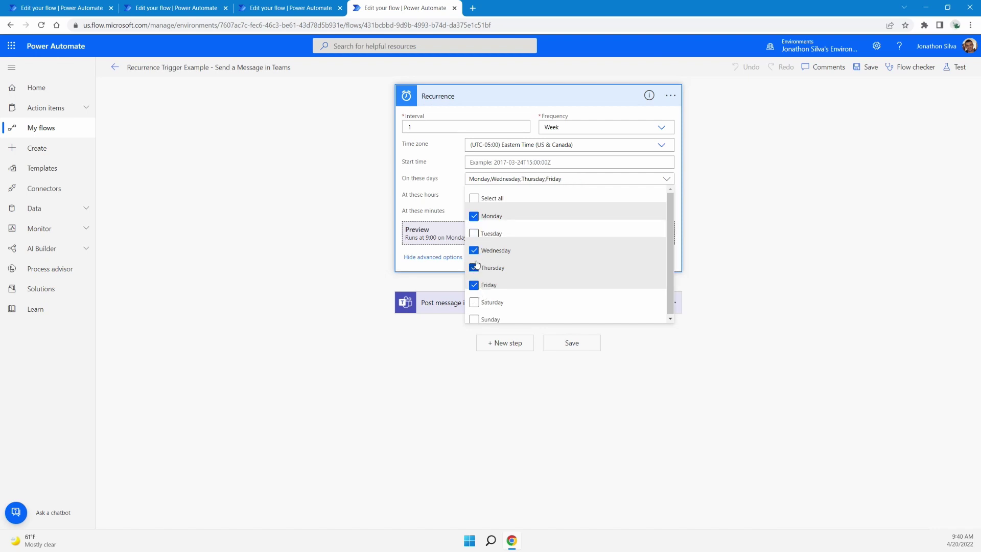
left_click(476, 268)
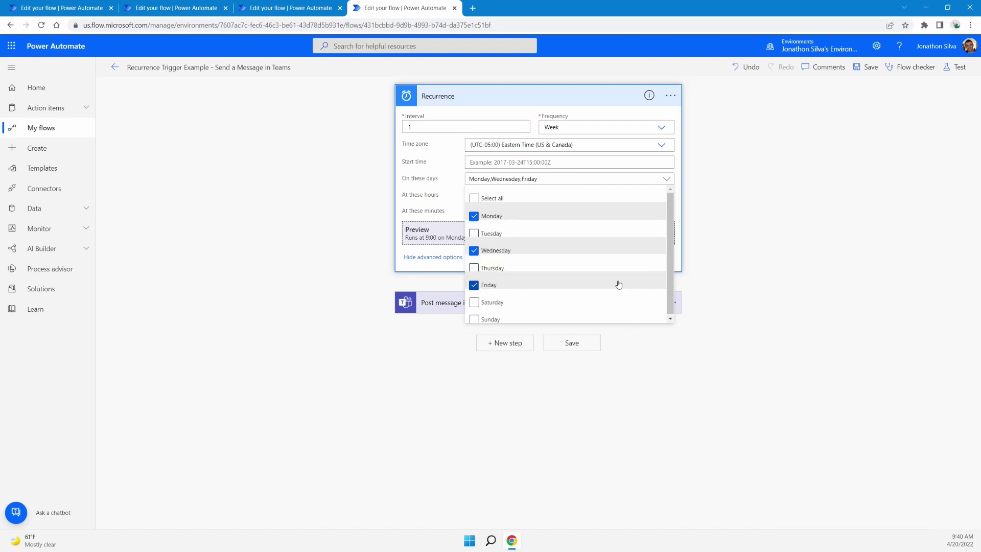
scroll(617, 282, "down", 1)
left_click(759, 251)
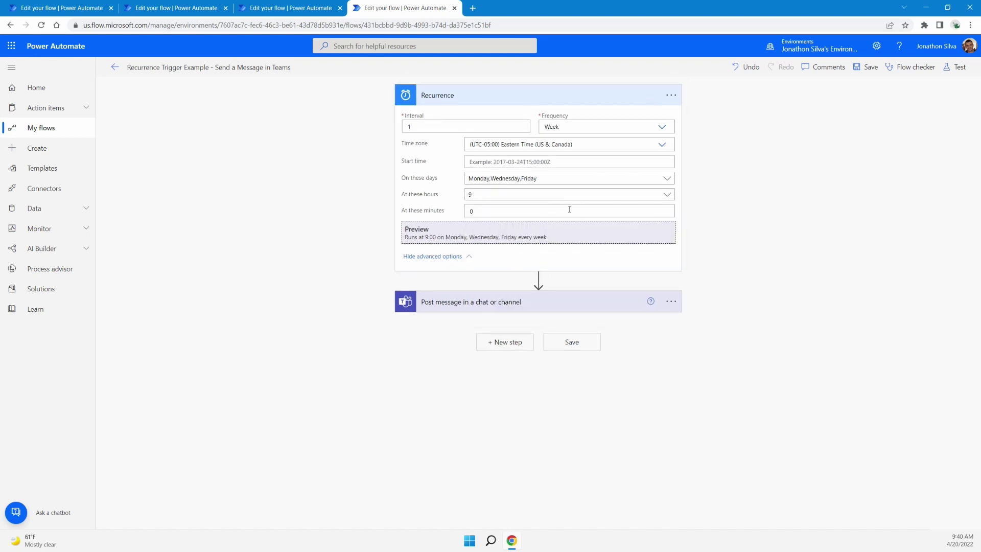
- Set the run minutes to 30 and keep the run hour at 9
left_click(477, 211)
key("BackSpace")
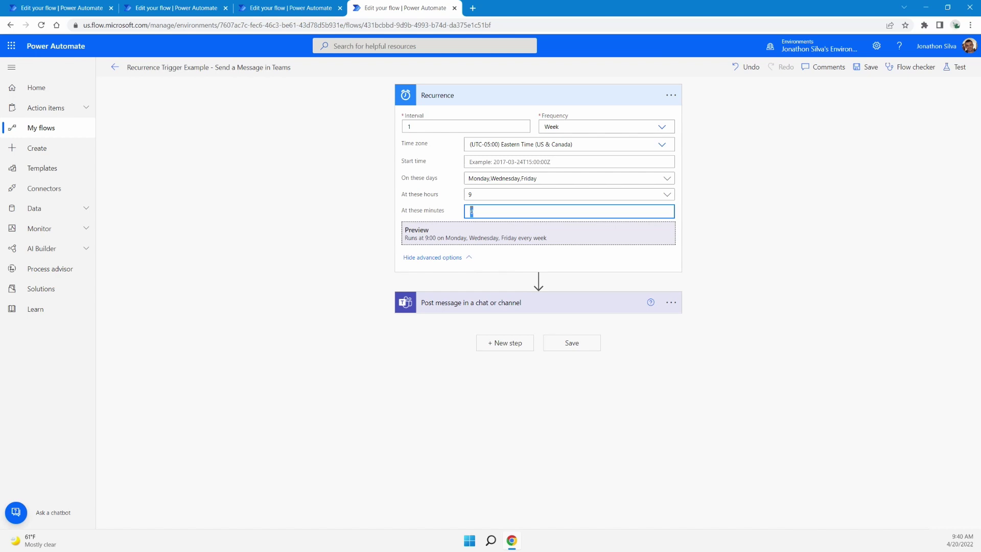
type("30")
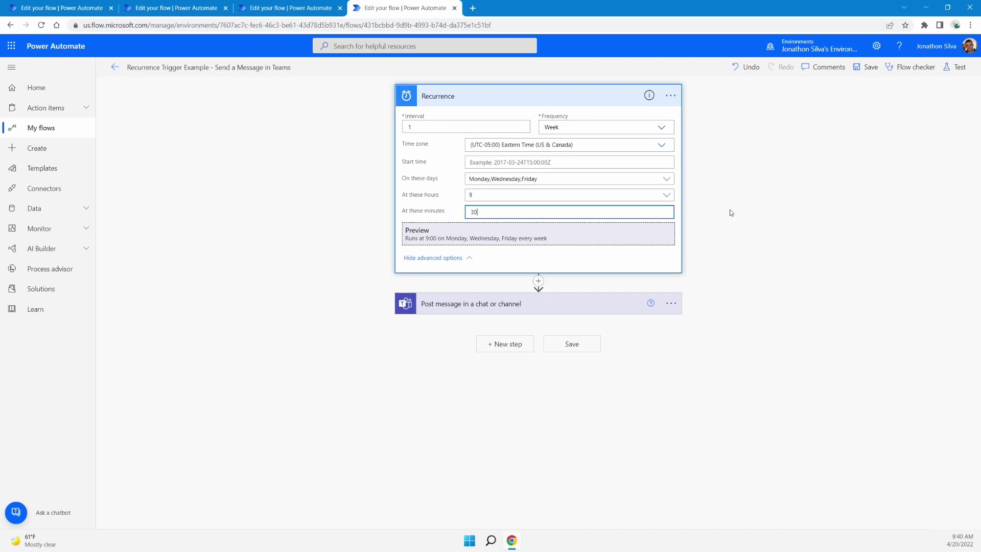
left_click(642, 255)
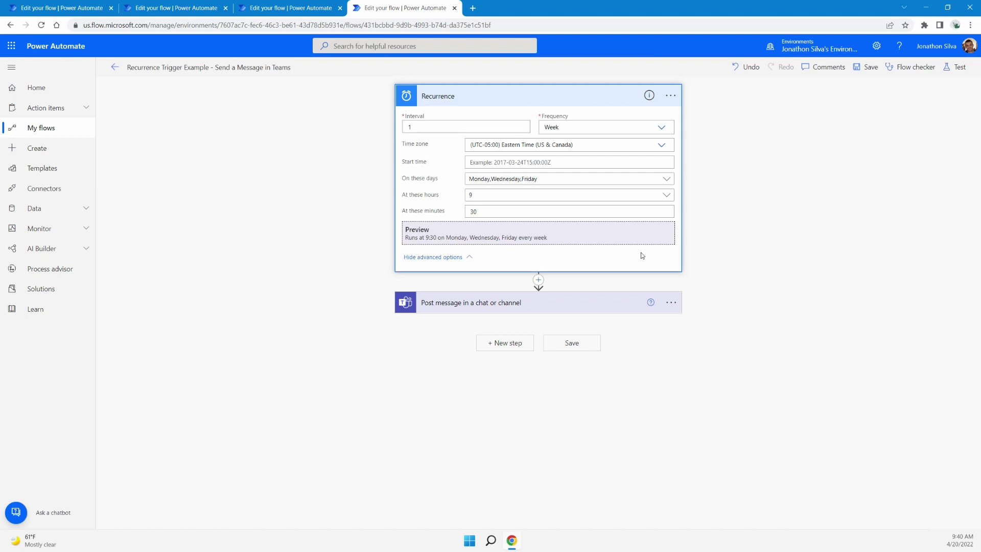
left_click(666, 195)
scroll(603, 258, "down", 3)
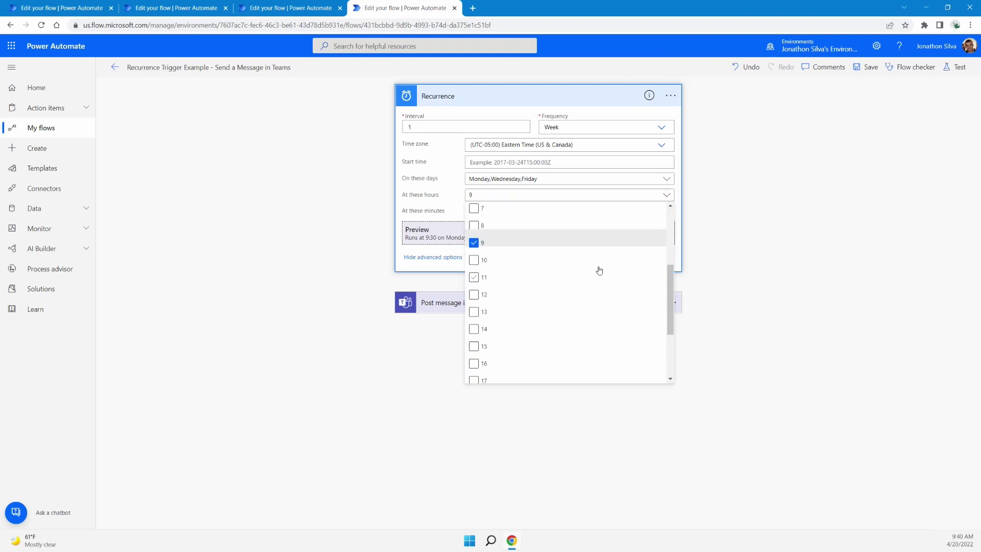
scroll(491, 286, "down", 3)
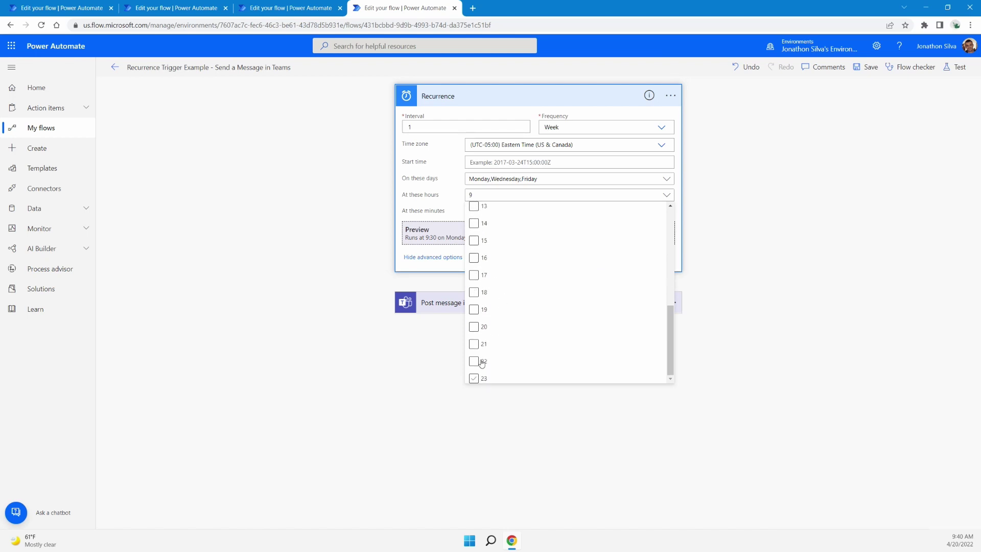
left_click(479, 305)
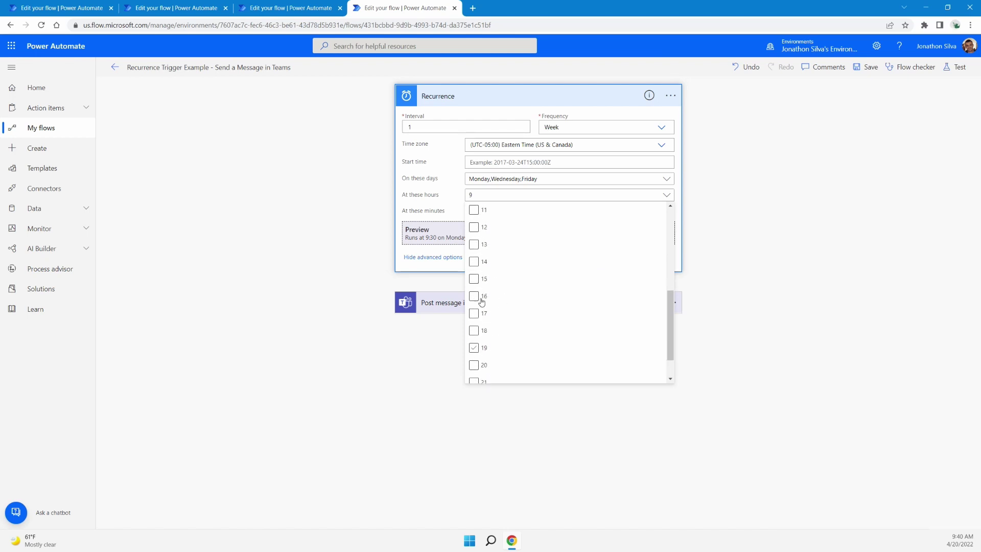
left_click(789, 240)
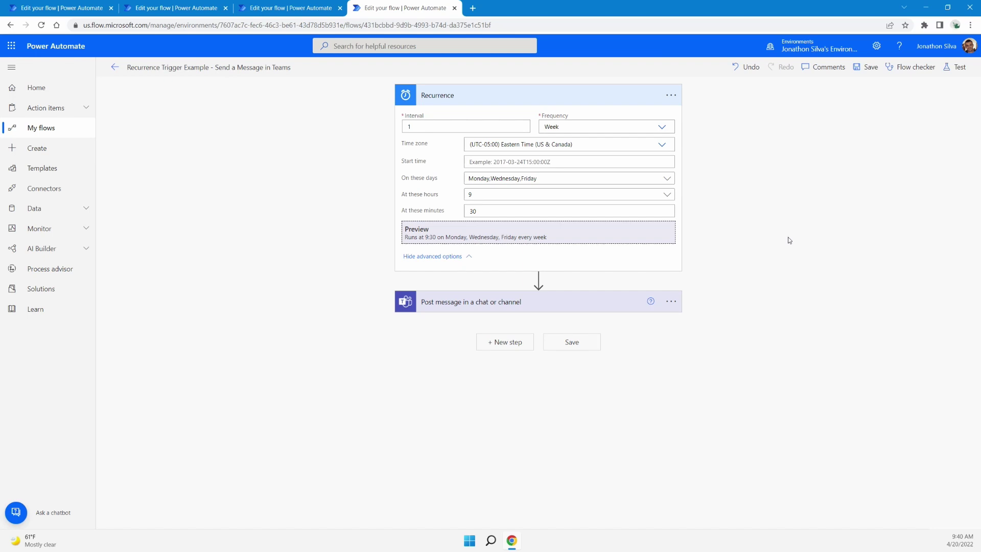
- Expand the Teams post step and box the Recurrence card with an arrow labelled 'Trigger'
left_click(552, 308)
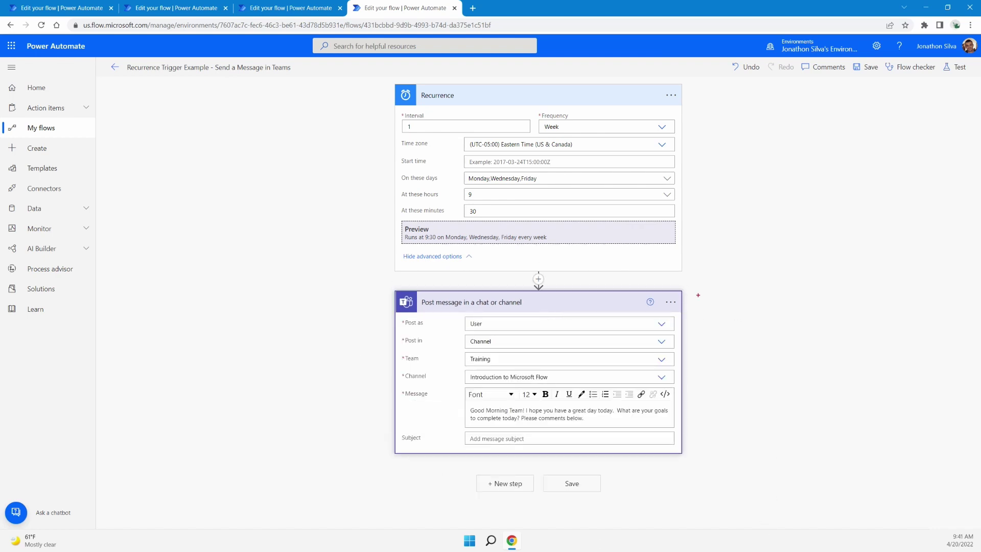
mouse_move(390, 78)
left_mouse_down()
mouse_move(603, 241)
mouse_move(687, 275)
left_mouse_up()
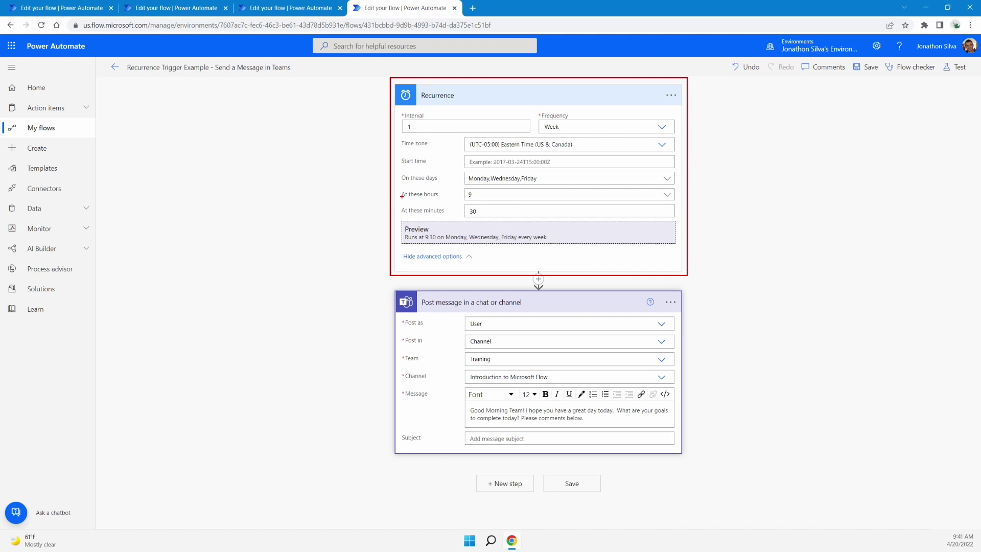
left_click_drag(354, 181, 321, 181)
type("Trigger")
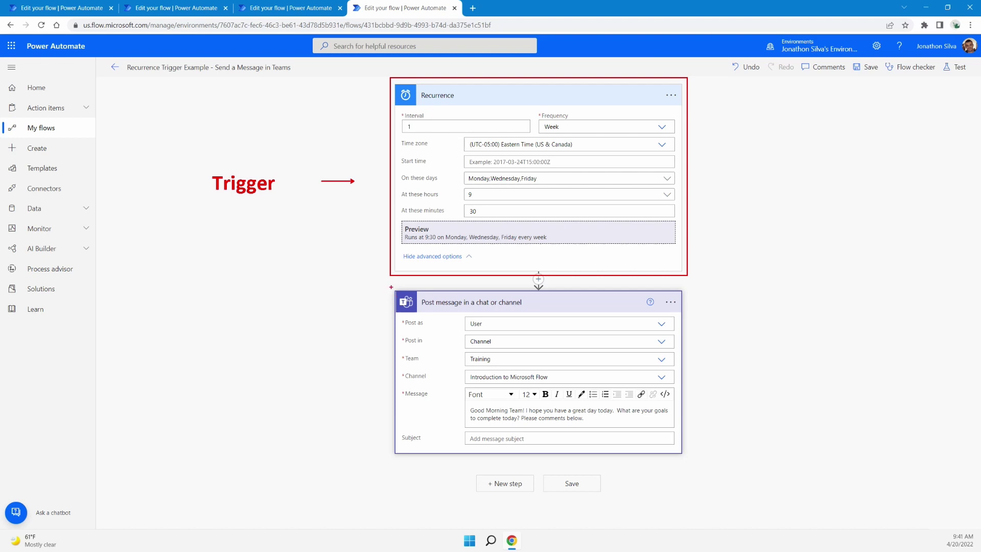
- Box the Teams post step in red with an arrow labelled 'Actions'
left_click_drag(391, 287, 683, 460)
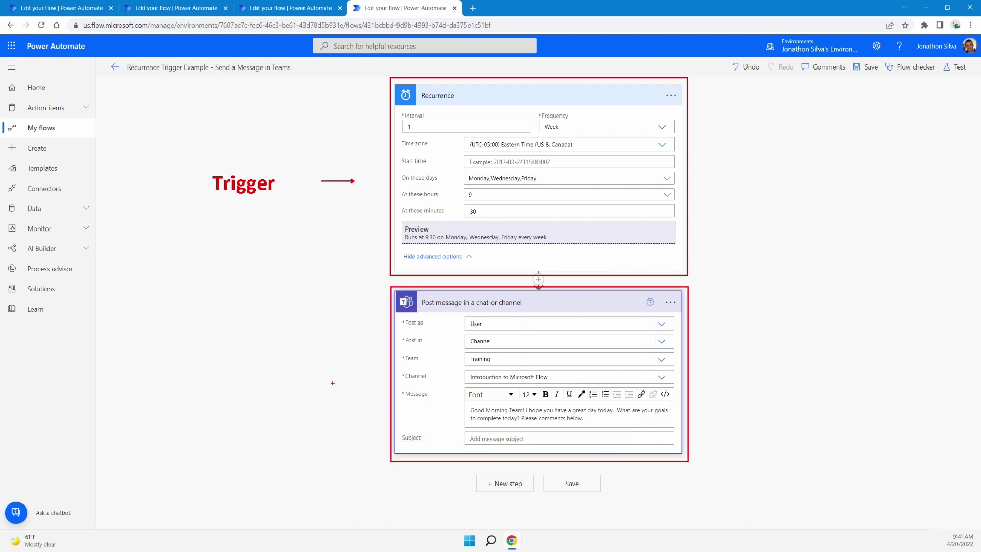
left_click_drag(375, 378, 349, 378)
type("Actions")
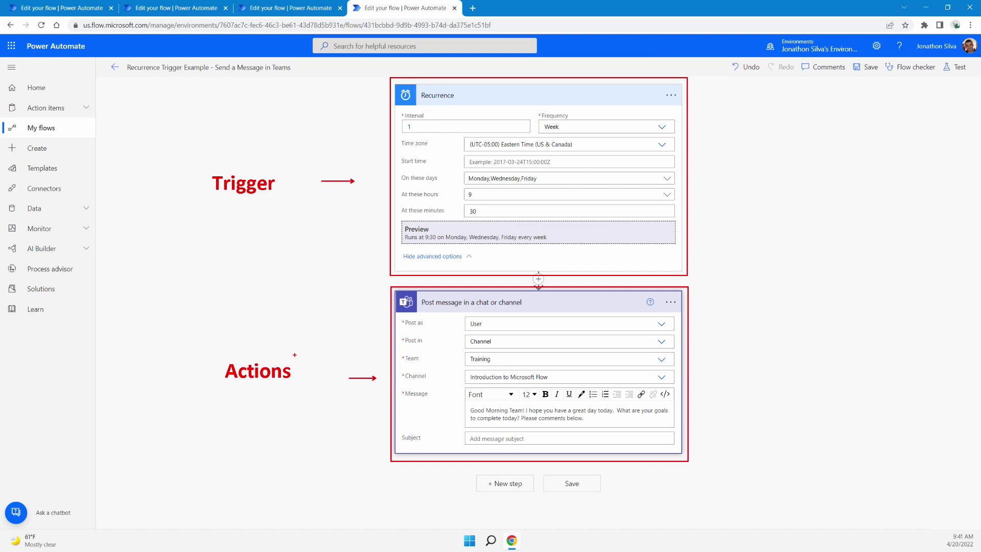
- Return to the Create page and scroll to the blank flow types and top templates
left_click(74, 9)
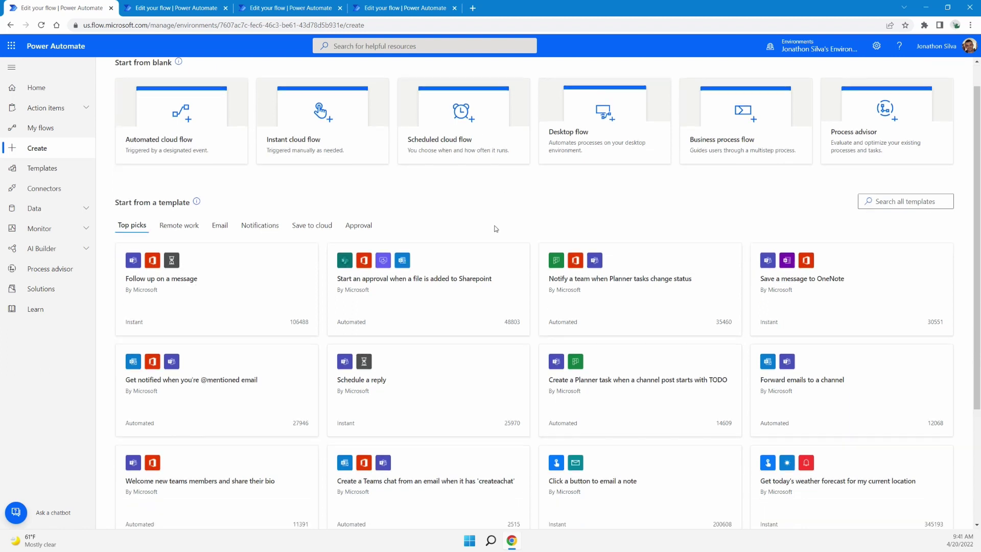
scroll(492, 225, "down", 3)
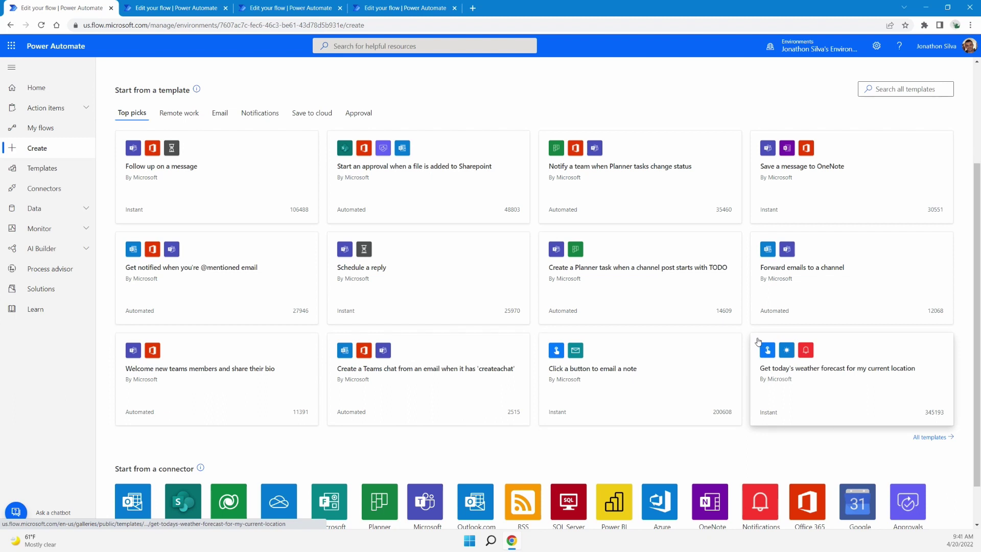
- Cycle through the Event, Manual and Recurrence Trigger Example flows, ending on Recurrence
left_click(176, 8)
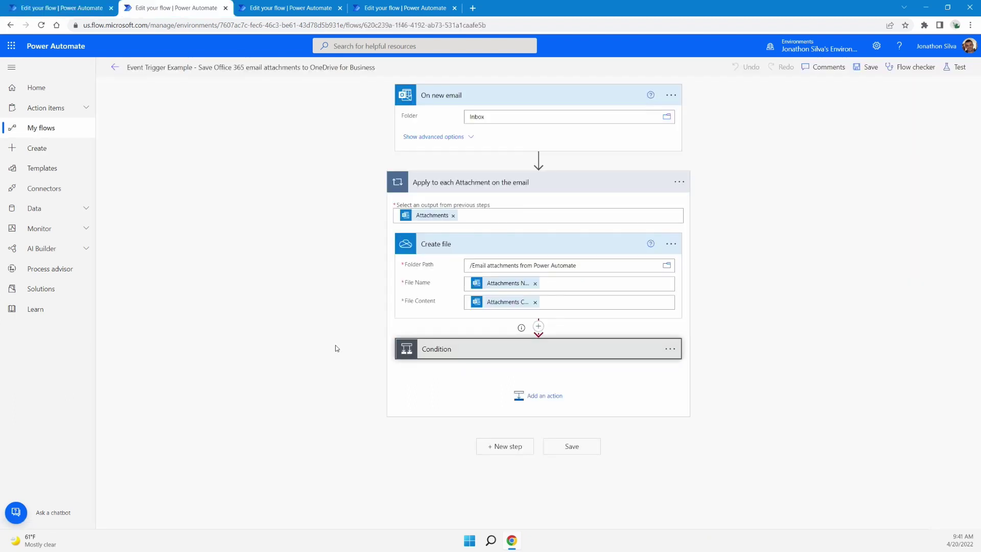
left_click(285, 9)
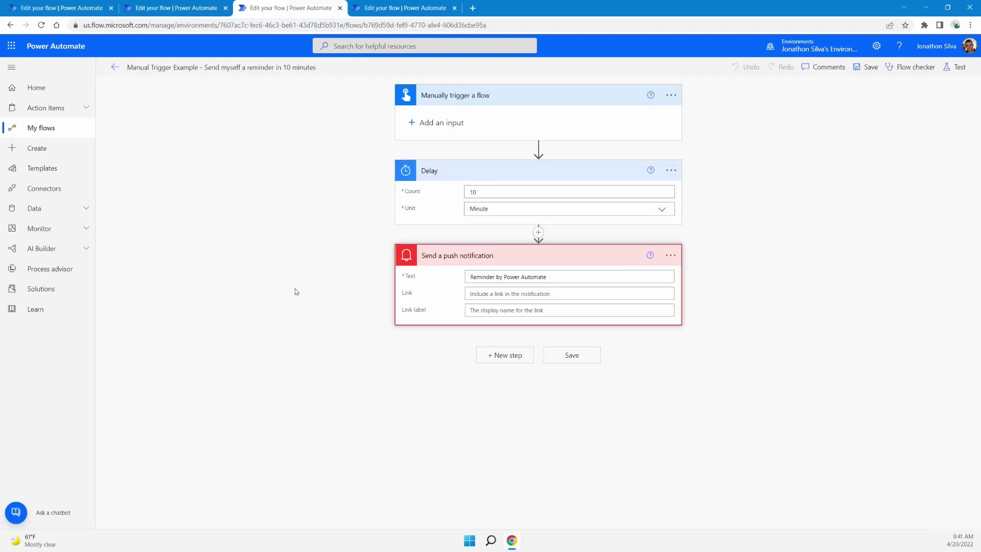
left_click(406, 7)
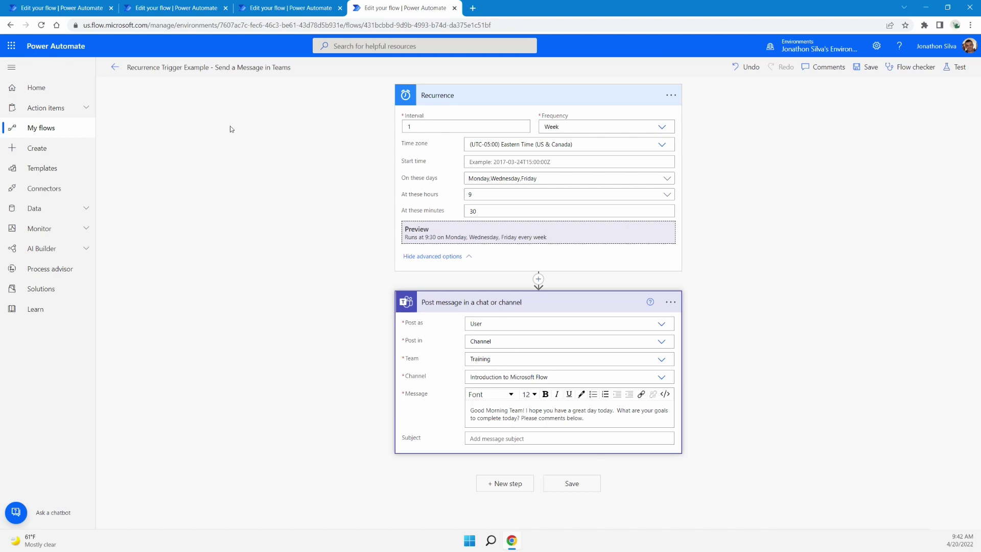
left_click(52, 7)
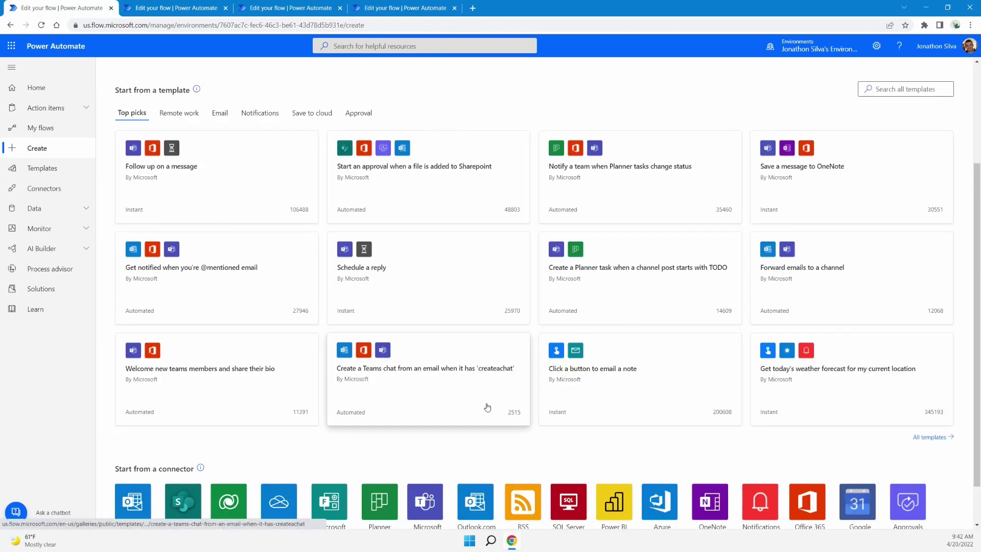